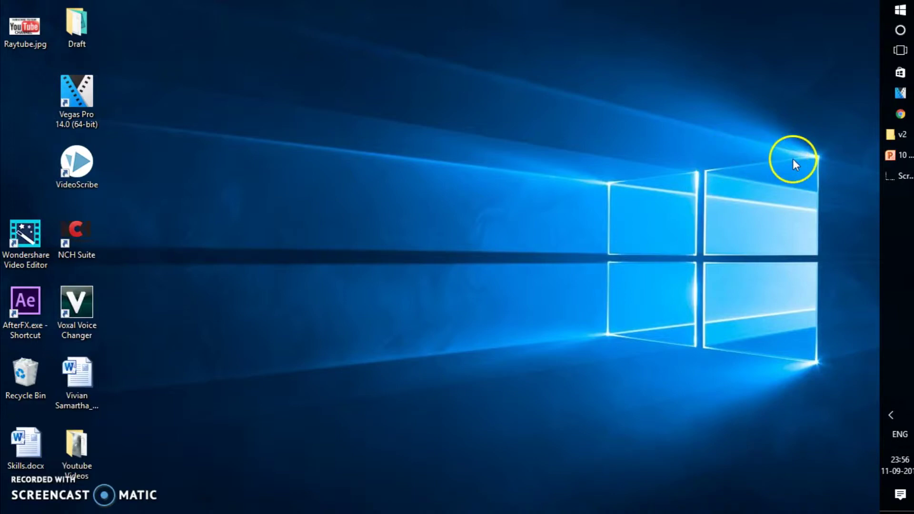
- Return to the presentation and select the phone picture on slide 3
{"action": "left_click", "coordinate": [901, 155]}
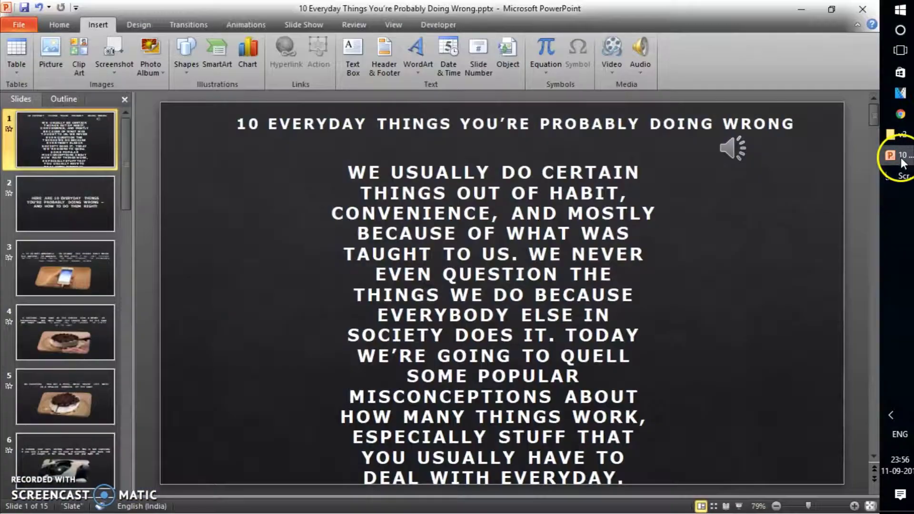
{"action": "left_click", "coordinate": [75, 270]}
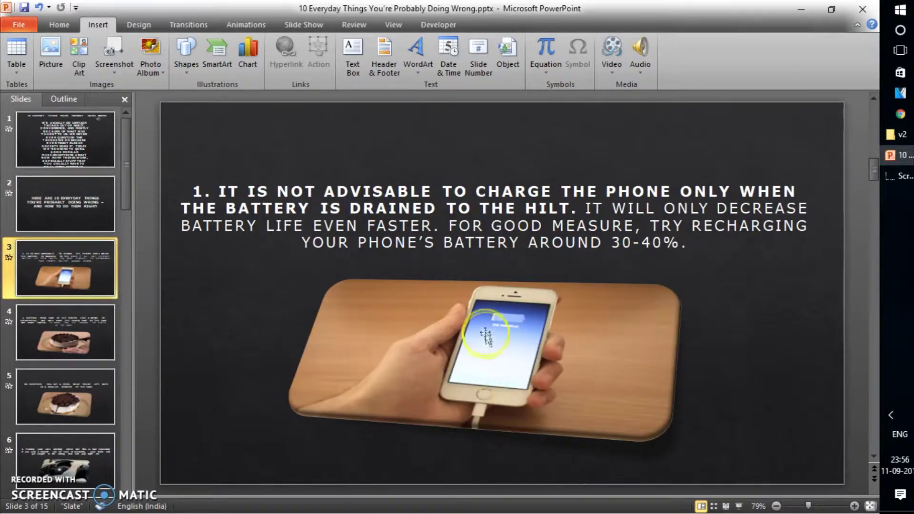
{"action": "left_click", "coordinate": [485, 326]}
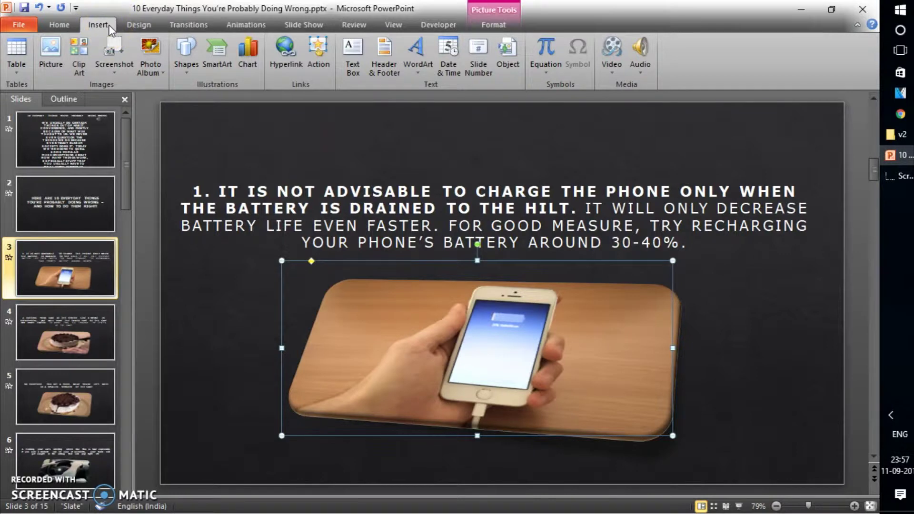
- Open Action Settings for the phone picture, check Mouse Over, then go back to Mouse Click's Run program
{"action": "left_click", "coordinate": [310, 50]}
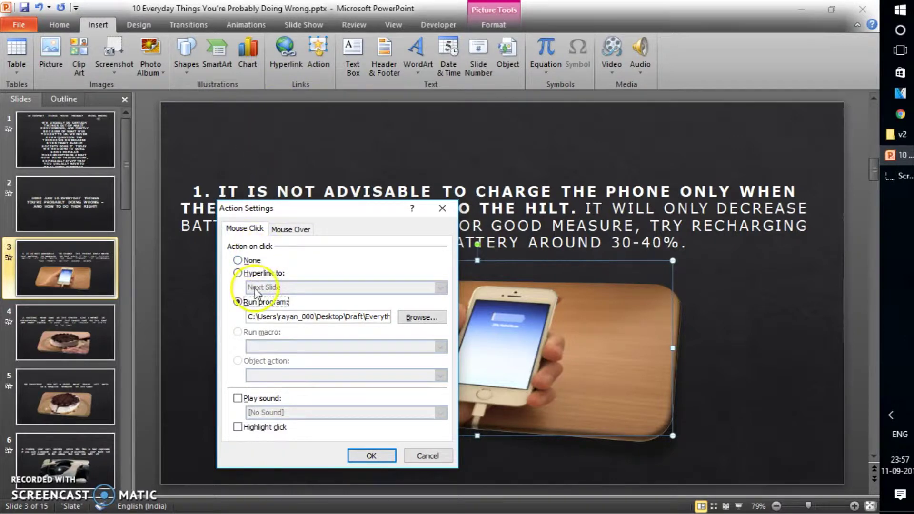
{"action": "left_click", "coordinate": [302, 232]}
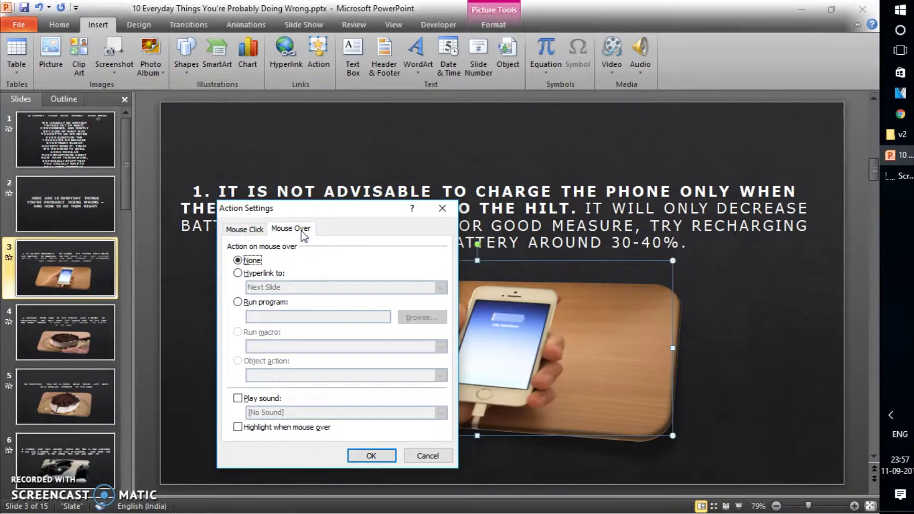
{"action": "left_click", "coordinate": [253, 231]}
{"action": "left_click", "coordinate": [252, 231]}
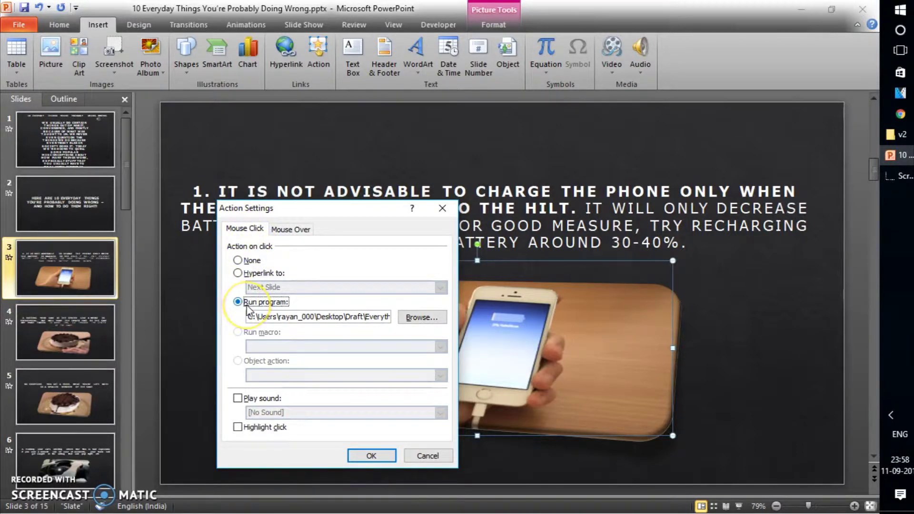
{"action": "left_click", "coordinate": [263, 274]}
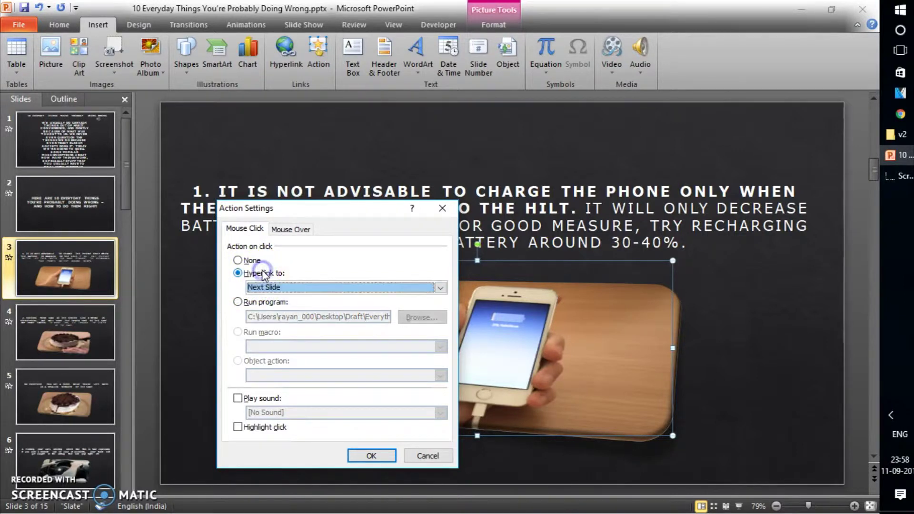
{"action": "left_click", "coordinate": [293, 287]}
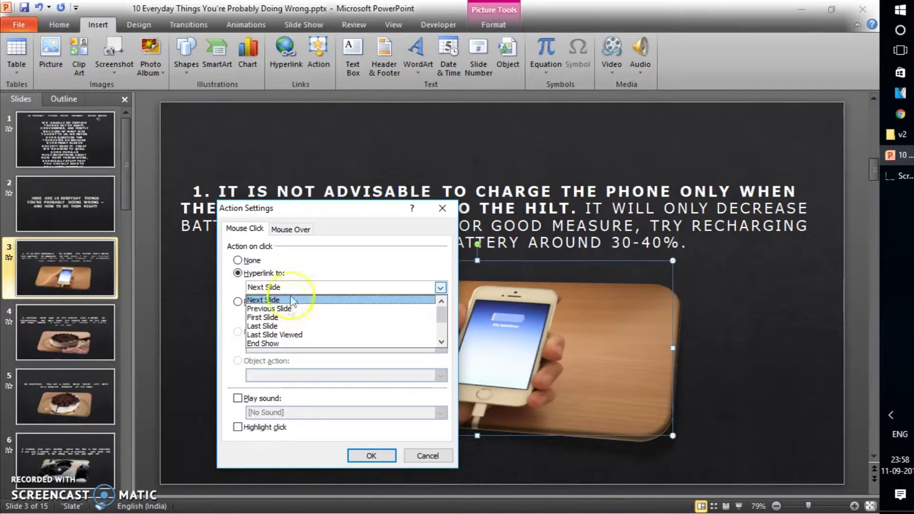
{"action": "left_click", "coordinate": [287, 287]}
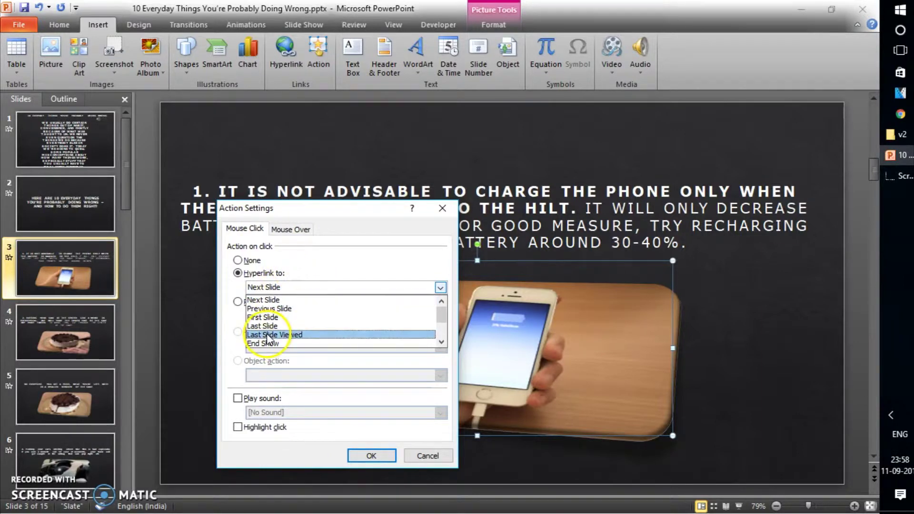
{"action": "left_click_drag", "start_coordinate": [263, 334], "coordinate": [269, 342]}
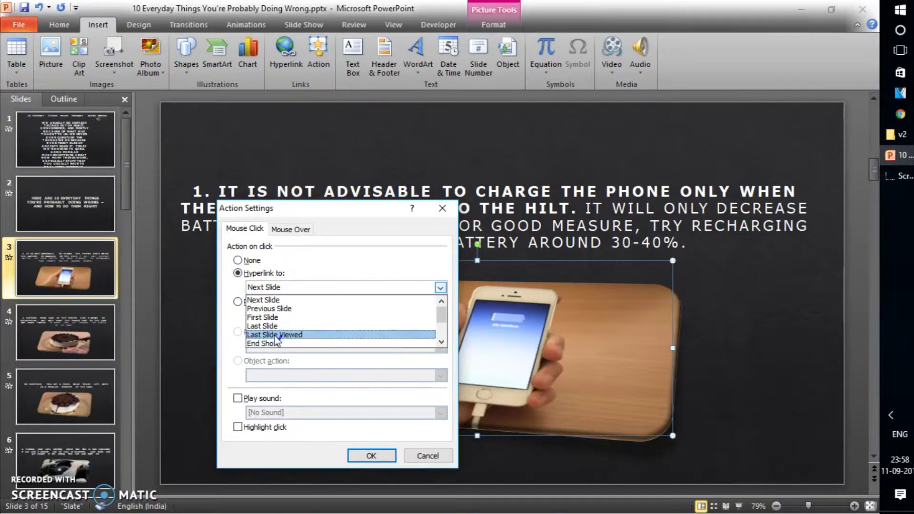
{"action": "left_click", "coordinate": [236, 285]}
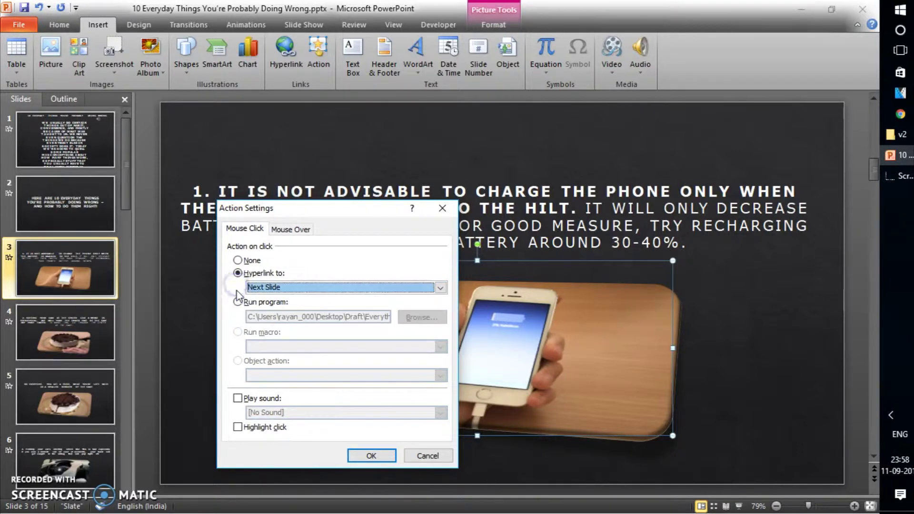
{"action": "left_click", "coordinate": [238, 303]}
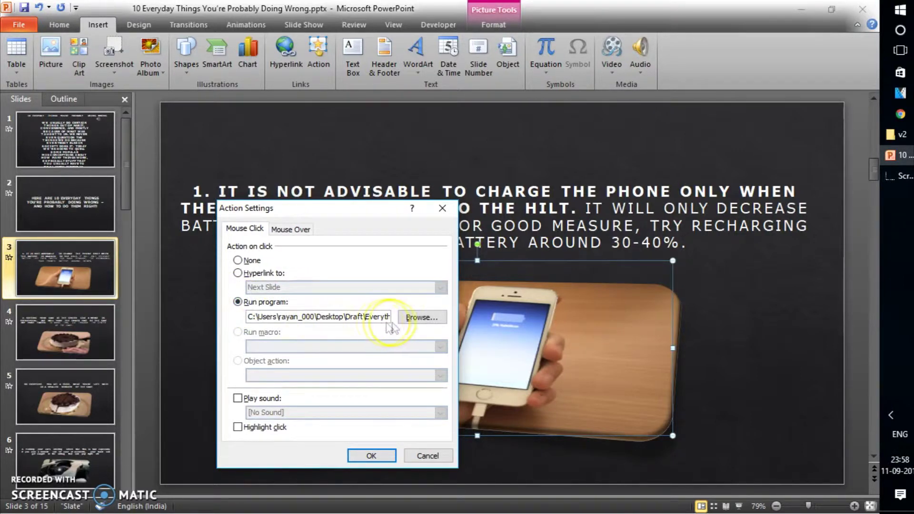
{"action": "left_click", "coordinate": [419, 319]}
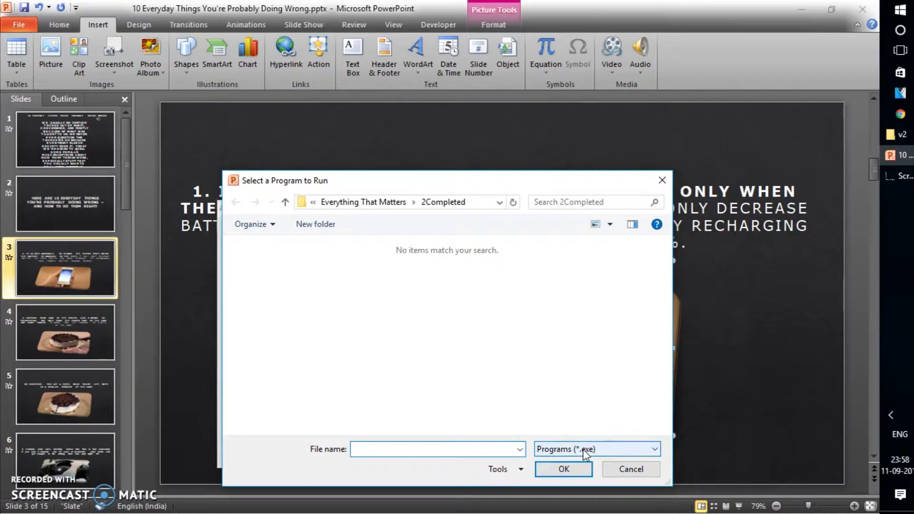
- Keep the file-type filter on Programs (*.exe) and enter 'c:' as the folder path
{"action": "left_click", "coordinate": [585, 451]}
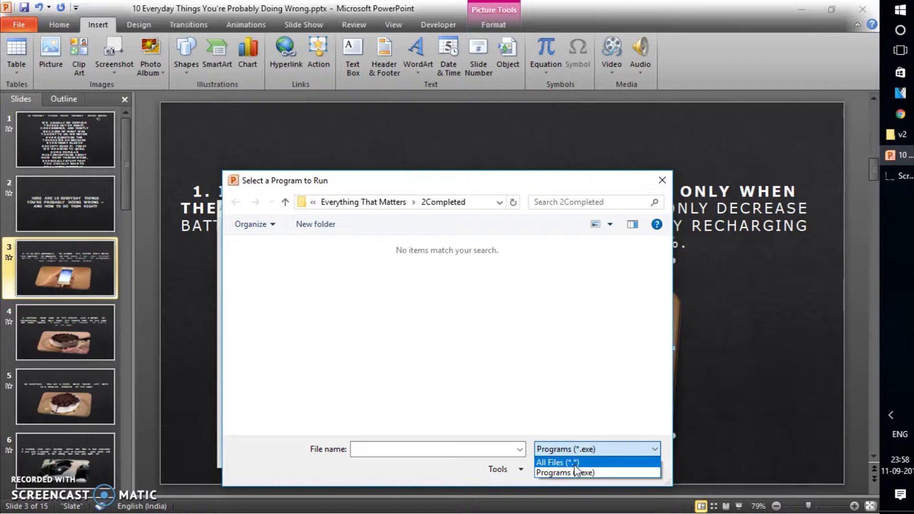
{"action": "left_click", "coordinate": [575, 473]}
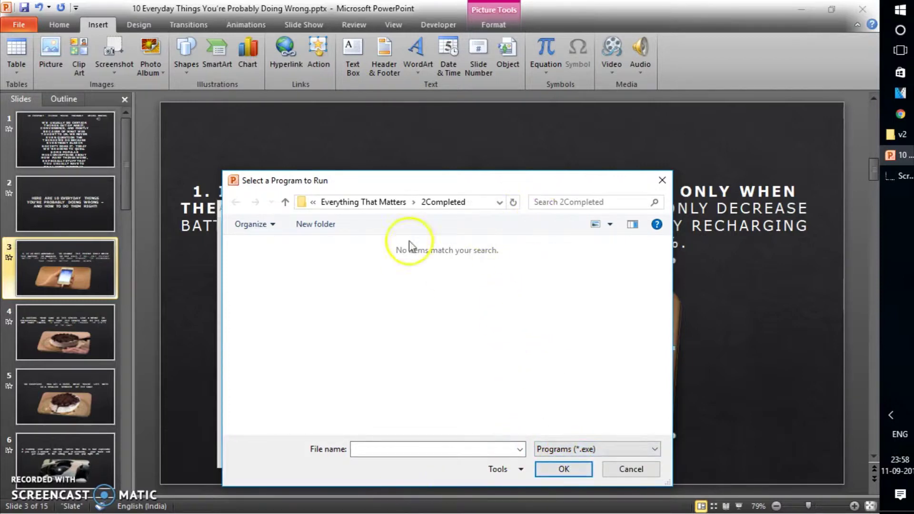
{"action": "left_click", "coordinate": [495, 206]}
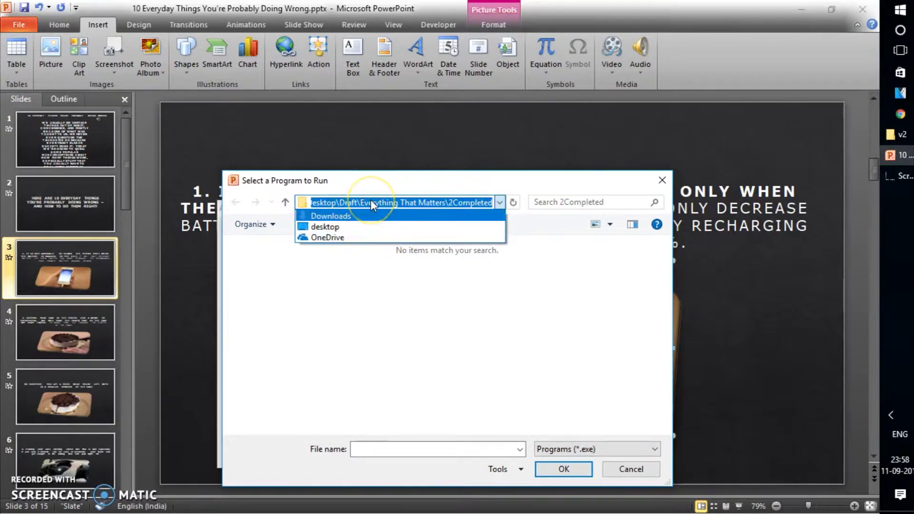
{"action": "type", "text": "c"}
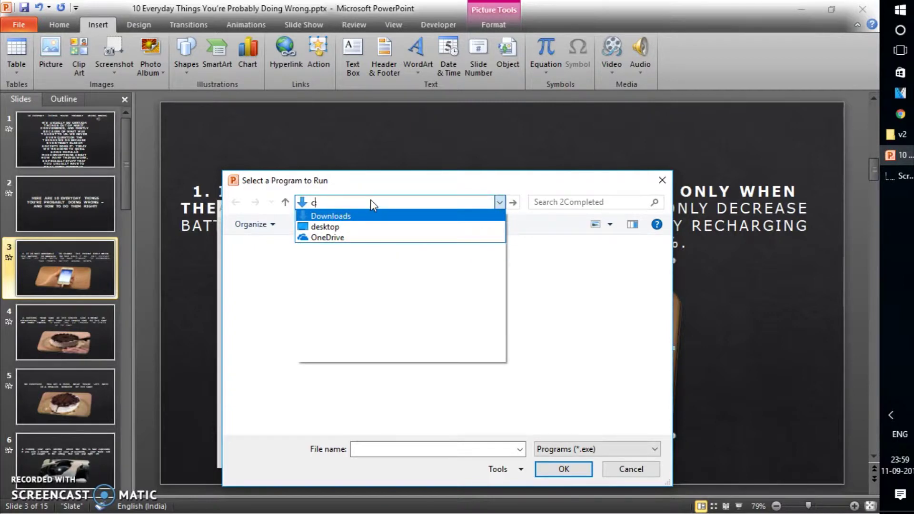
{"action": "type", "text": ":"}
- Browse C:\Program Files\Microsoft Office\Office14, then back up to the C: drive root
{"action": "key", "text": "Return"}
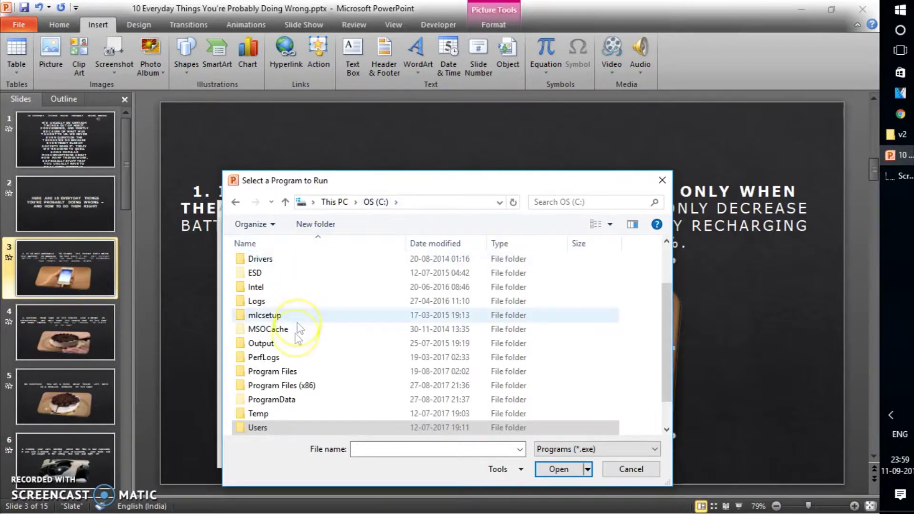
{"action": "double_click", "coordinate": [281, 373]}
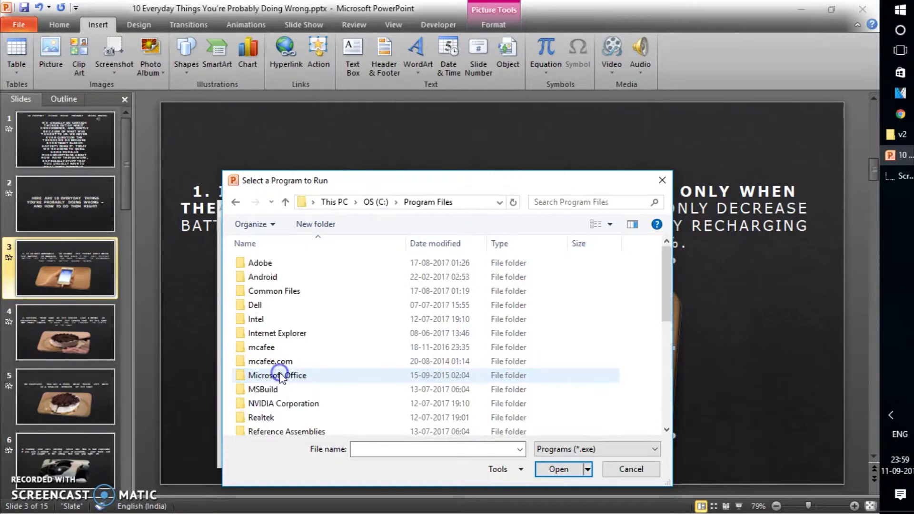
{"action": "double_click", "coordinate": [282, 377]}
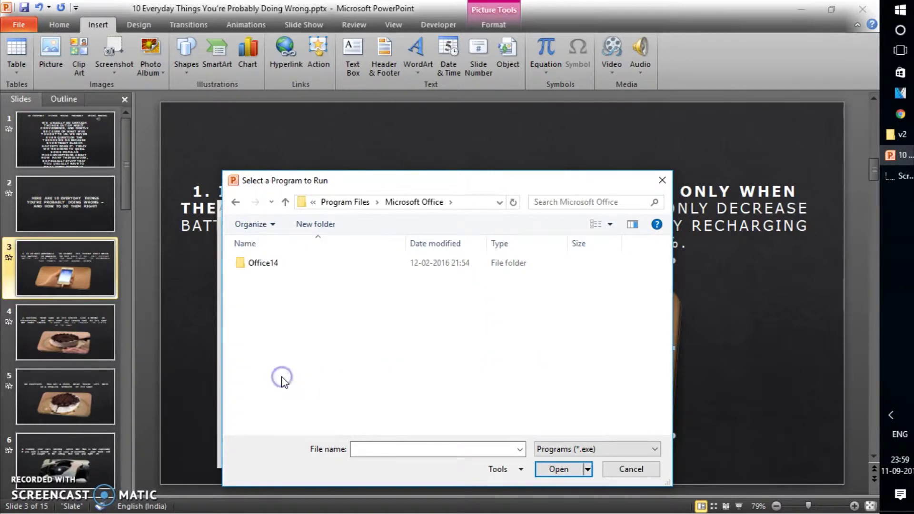
{"action": "double_click", "coordinate": [279, 265]}
{"action": "left_click", "coordinate": [351, 203]}
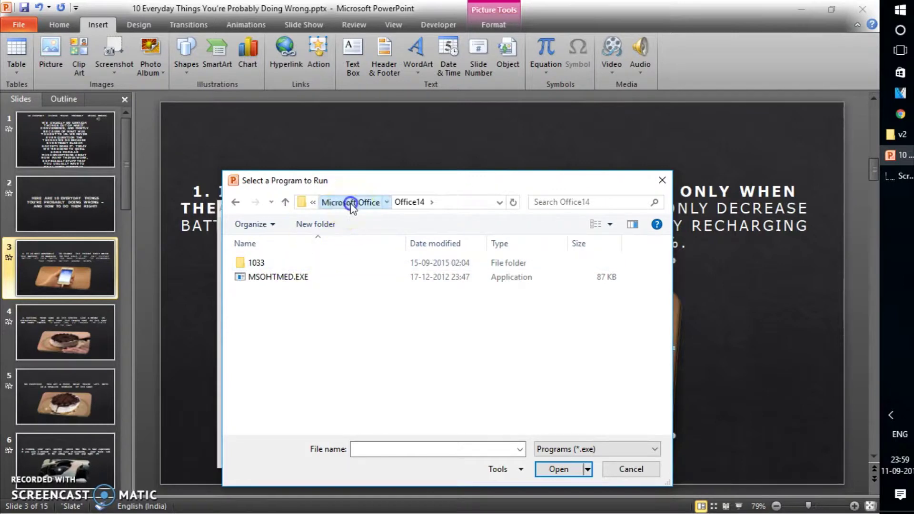
{"action": "left_click", "coordinate": [355, 204]}
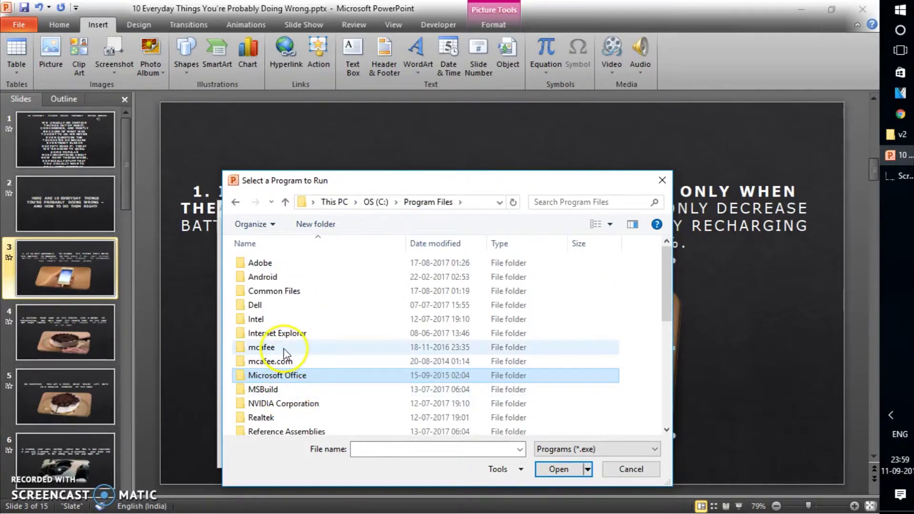
{"action": "mouse_move", "coordinate": [671, 292]}
{"action": "left_mouse_down"}
{"action": "mouse_move", "coordinate": [669, 330]}
{"action": "mouse_move", "coordinate": [678, 288]}
{"action": "left_mouse_up"}
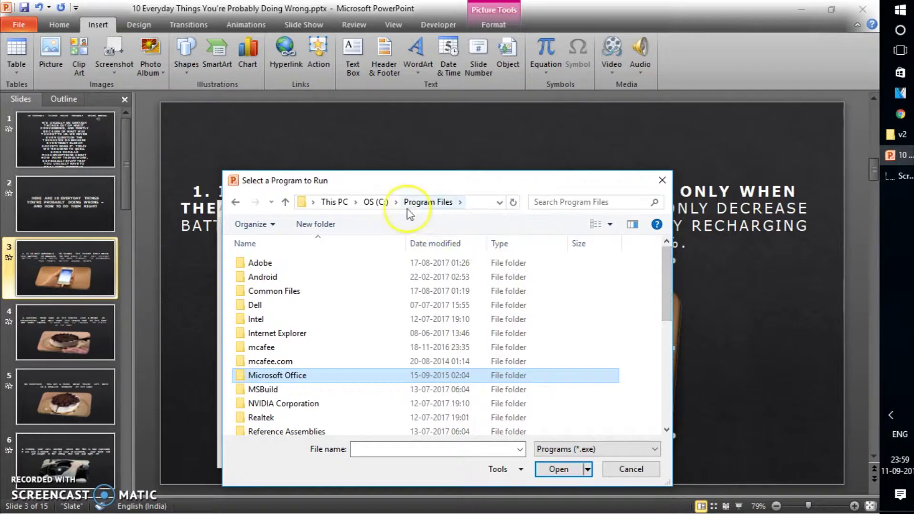
{"action": "left_click", "coordinate": [377, 203]}
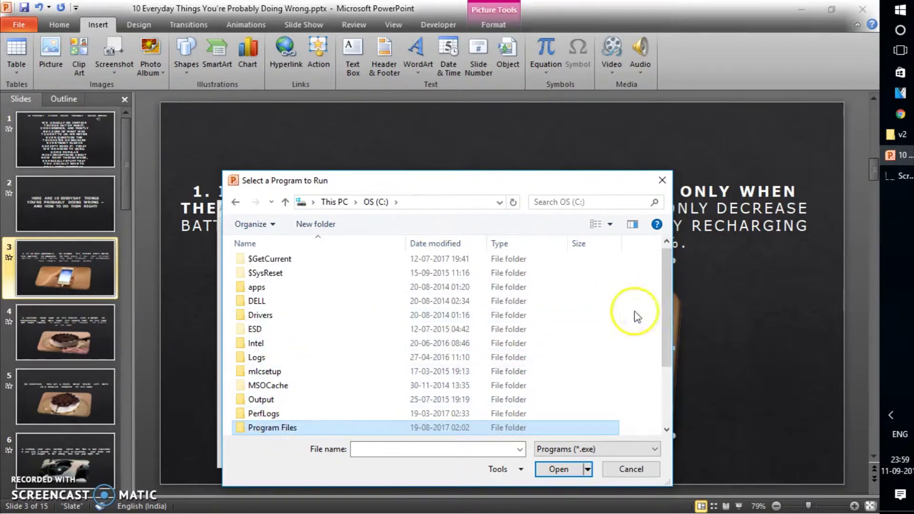
{"action": "left_click_drag", "start_coordinate": [670, 324], "coordinate": [669, 375]}
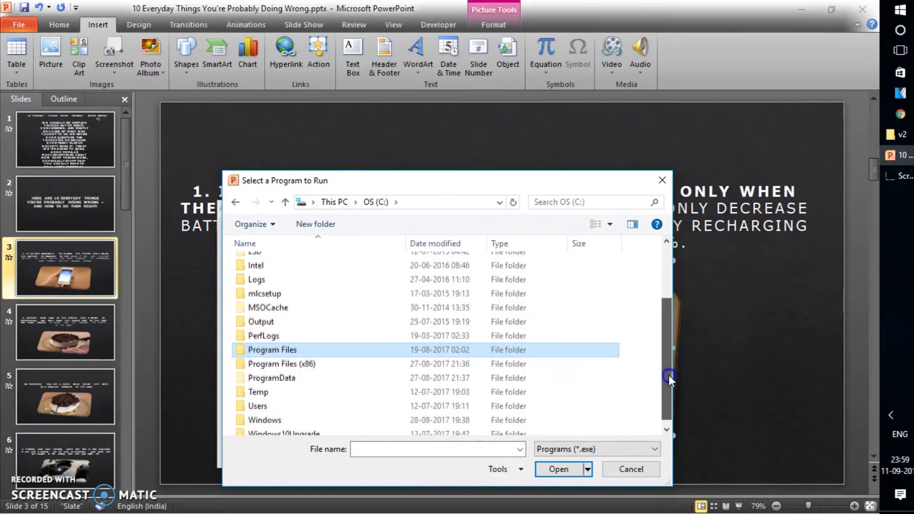
- Open the Office14 folder under Program Files (x86)\Microsoft Office
{"action": "double_click", "coordinate": [321, 363]}
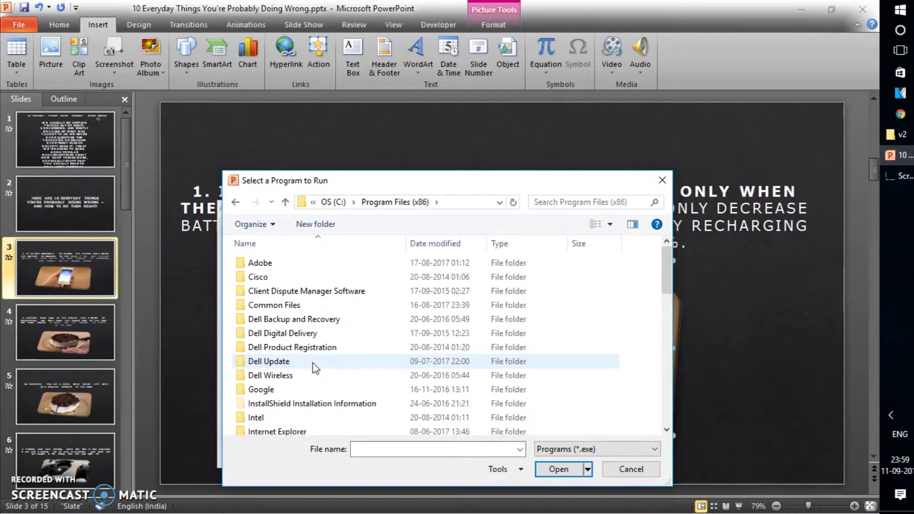
{"action": "left_click_drag", "start_coordinate": [669, 277], "coordinate": [667, 300]}
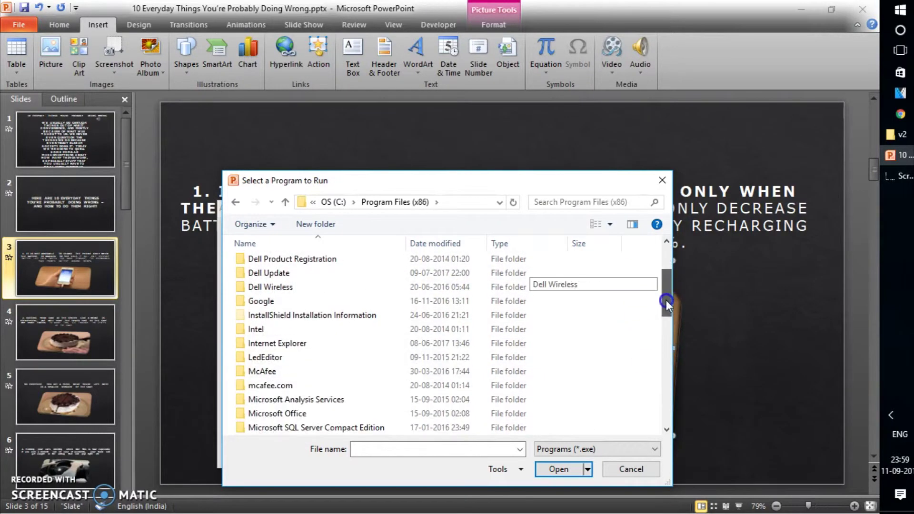
{"action": "double_click", "coordinate": [287, 413]}
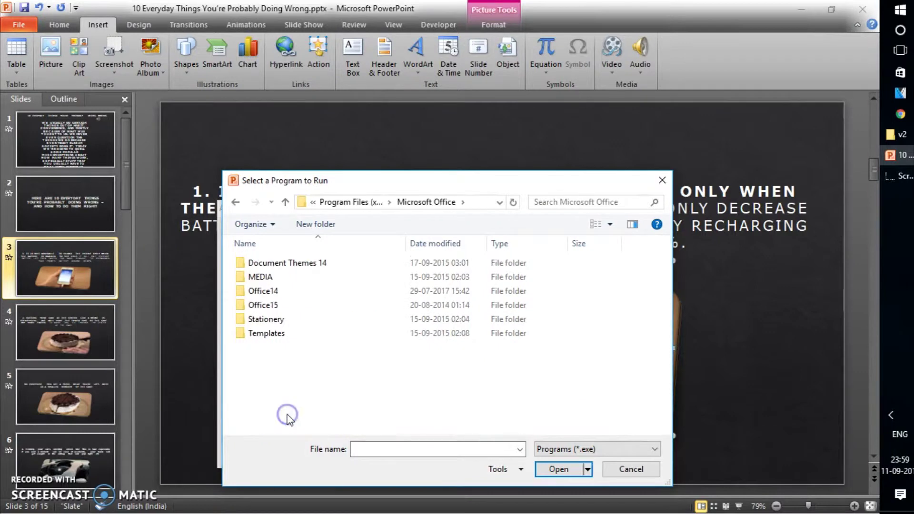
{"action": "double_click", "coordinate": [263, 291]}
- Choose WINWORD.EXE as the program to run and confirm the phone picture's action
{"action": "left_click", "coordinate": [281, 295]}
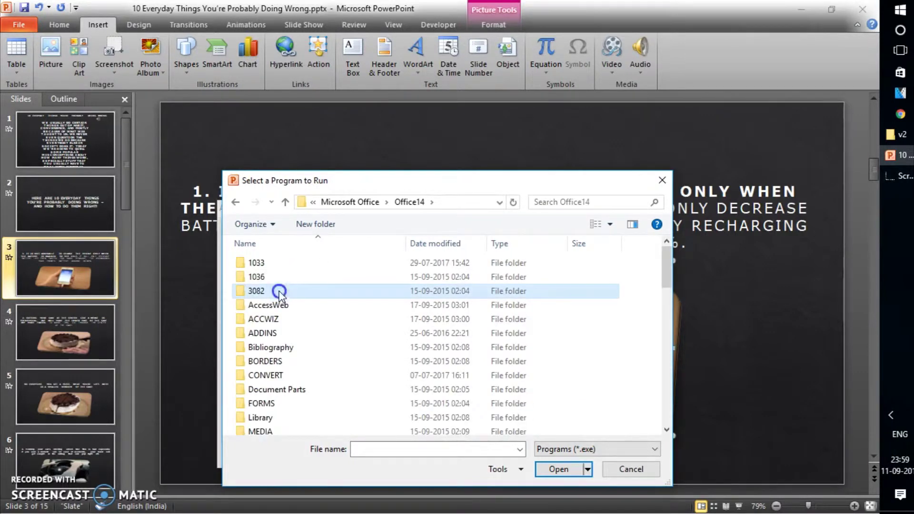
{"action": "key", "text": "w"}
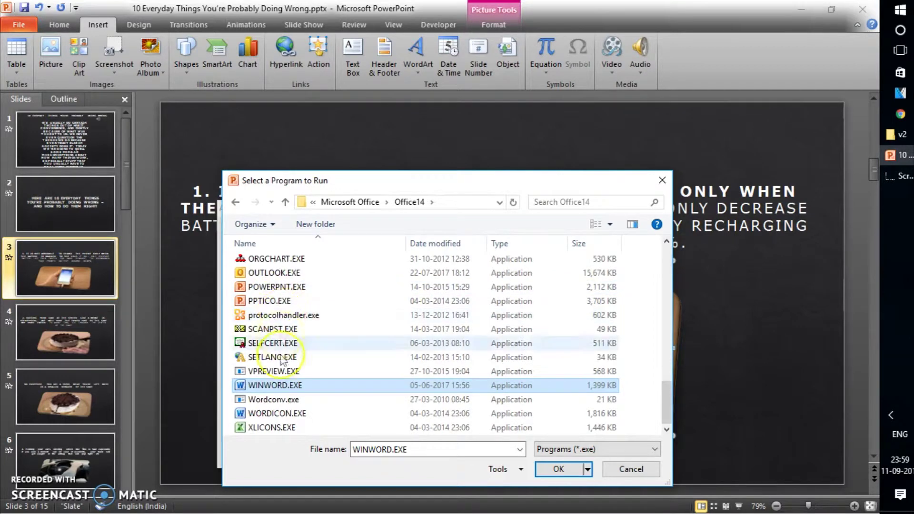
{"action": "left_click", "coordinate": [284, 388]}
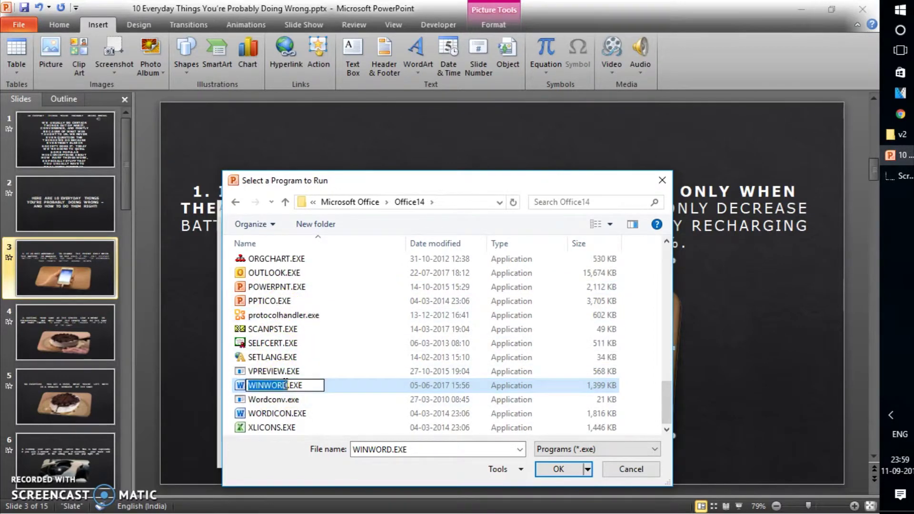
{"action": "left_click", "coordinate": [247, 385]}
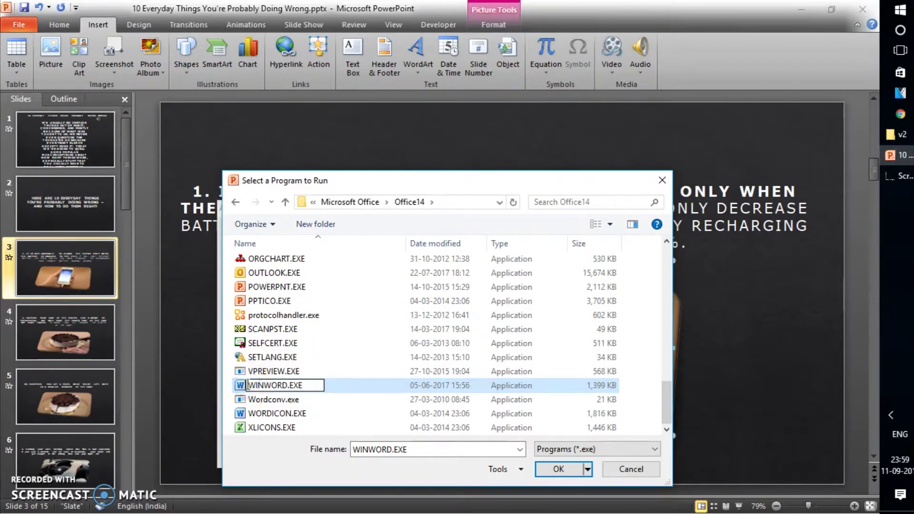
{"action": "left_click", "coordinate": [245, 387]}
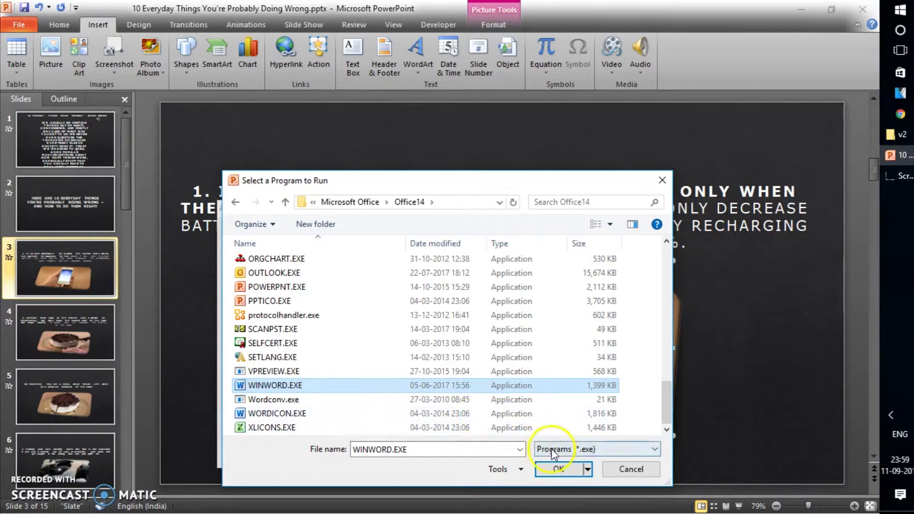
{"action": "left_click", "coordinate": [566, 470]}
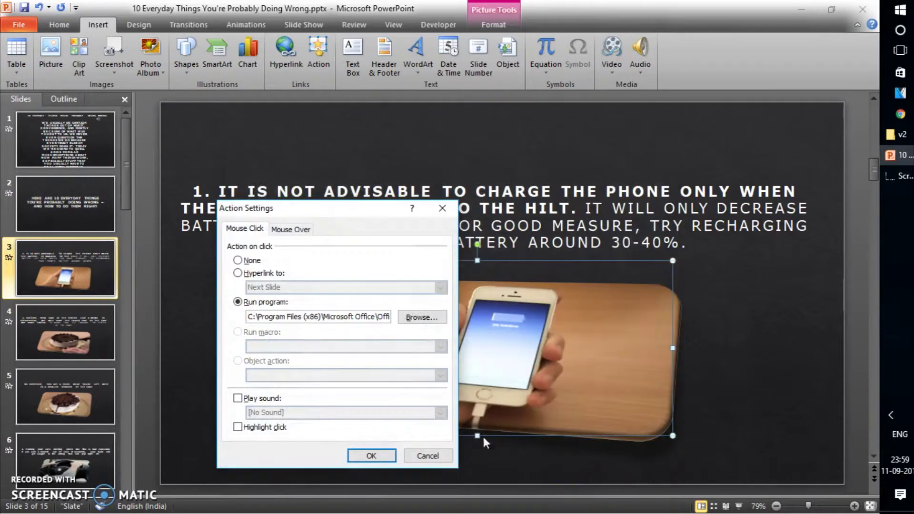
{"action": "left_click", "coordinate": [370, 456]}
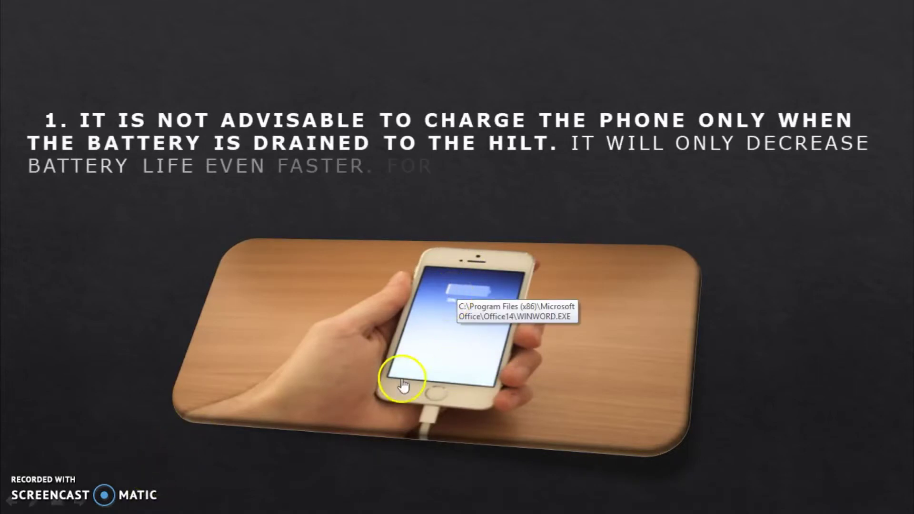
- Trigger the phone picture in the slide show and allow Word to launch from the Security Notice
{"action": "left_click", "coordinate": [416, 368]}
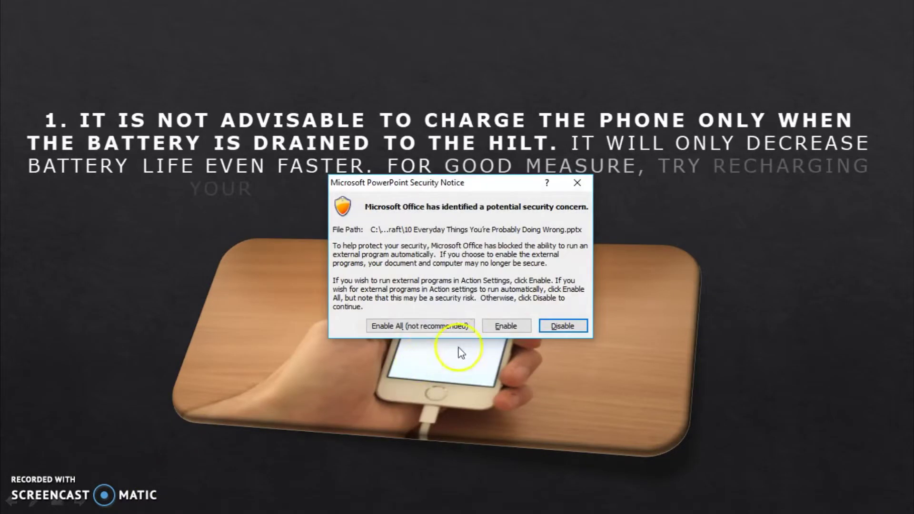
{"action": "left_click", "coordinate": [503, 329]}
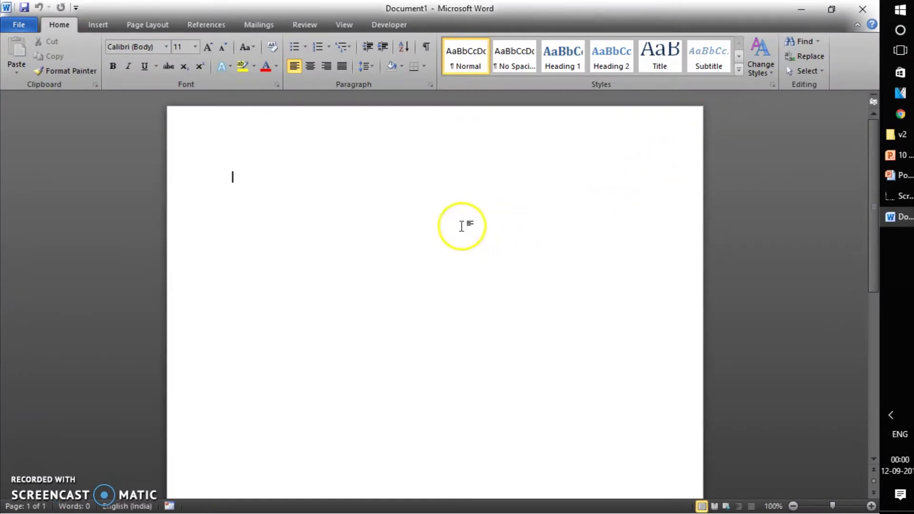
- Back in PowerPoint on slide 4, switch to the Insert tab's link and action options
{"action": "left_click", "coordinate": [108, 26]}
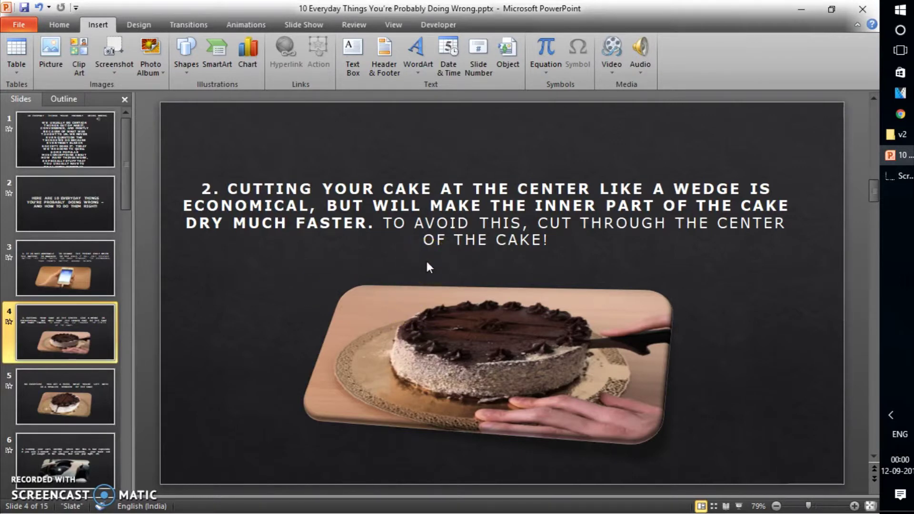
- Select the chocolate cake picture on slide 4 to receive a click action
{"action": "left_click", "coordinate": [470, 347]}
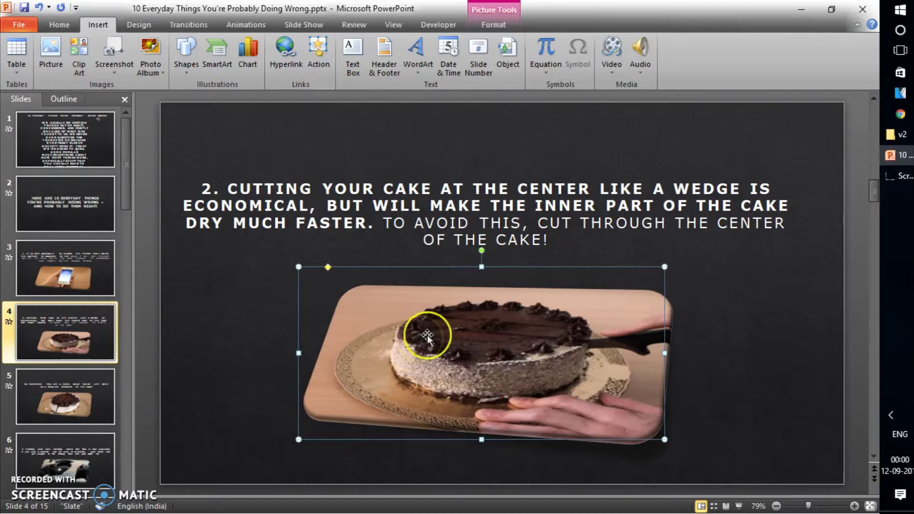
{"action": "left_click", "coordinate": [480, 98]}
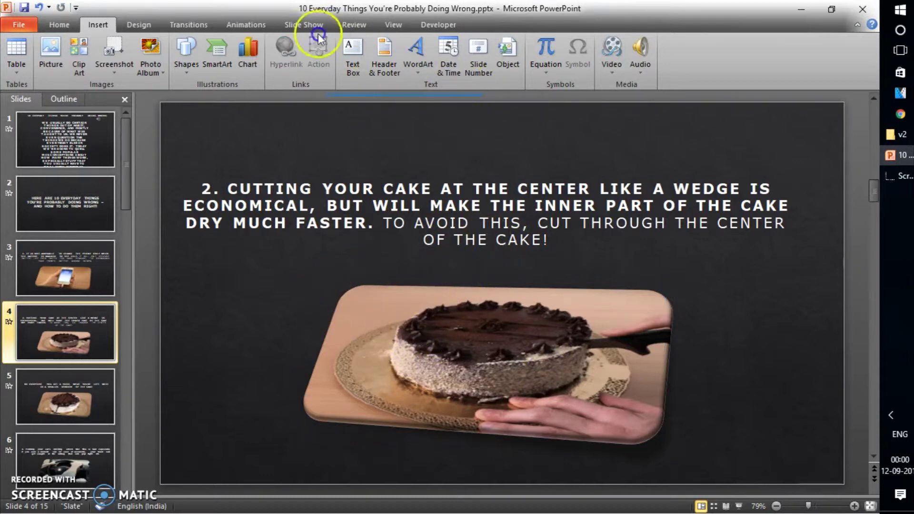
{"action": "left_click", "coordinate": [446, 307]}
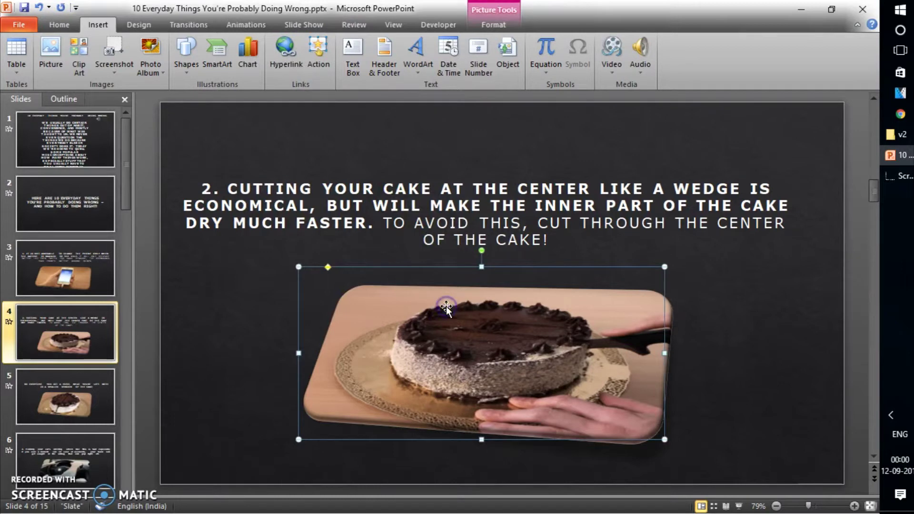
{"action": "triple_click", "coordinate": [290, 189]}
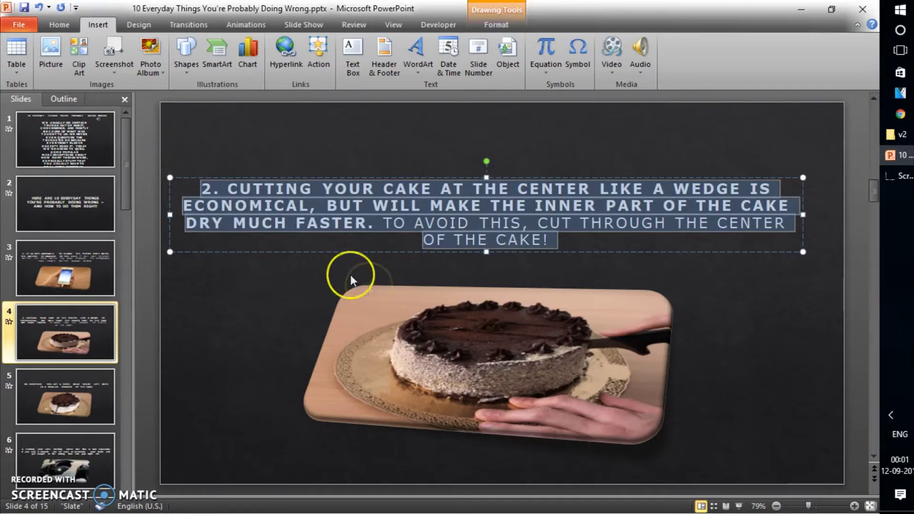
{"action": "left_click", "coordinate": [440, 336]}
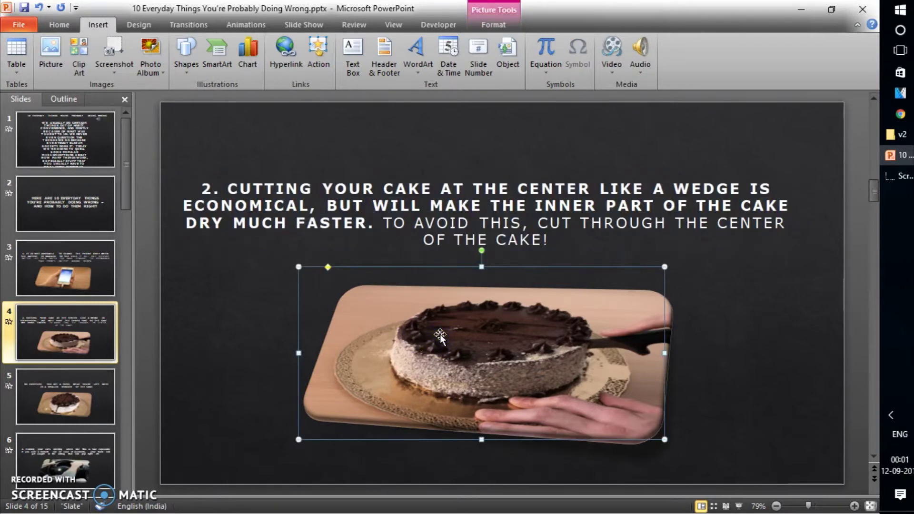
{"action": "left_click", "coordinate": [326, 58]}
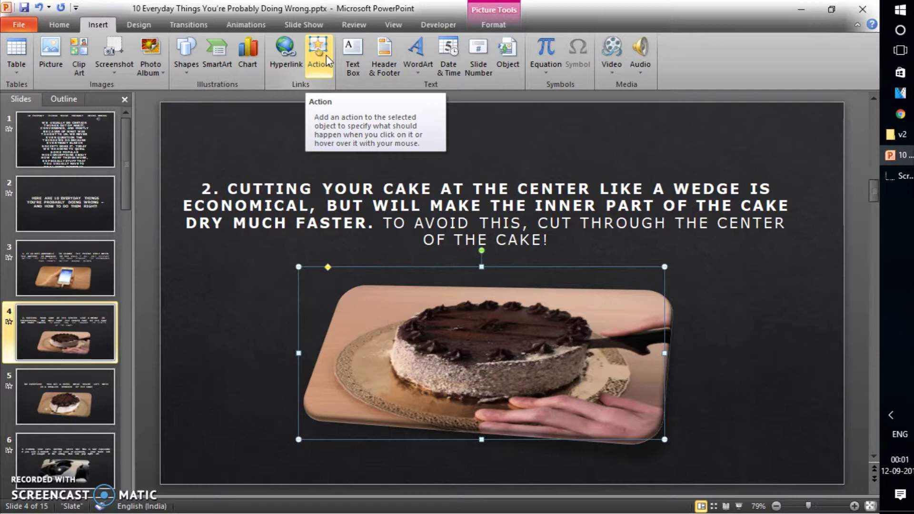
- Set the cake picture's click to Run program and browse to Desktop\Draft\Everything That Matters\2Completed
{"action": "left_click", "coordinate": [327, 56]}
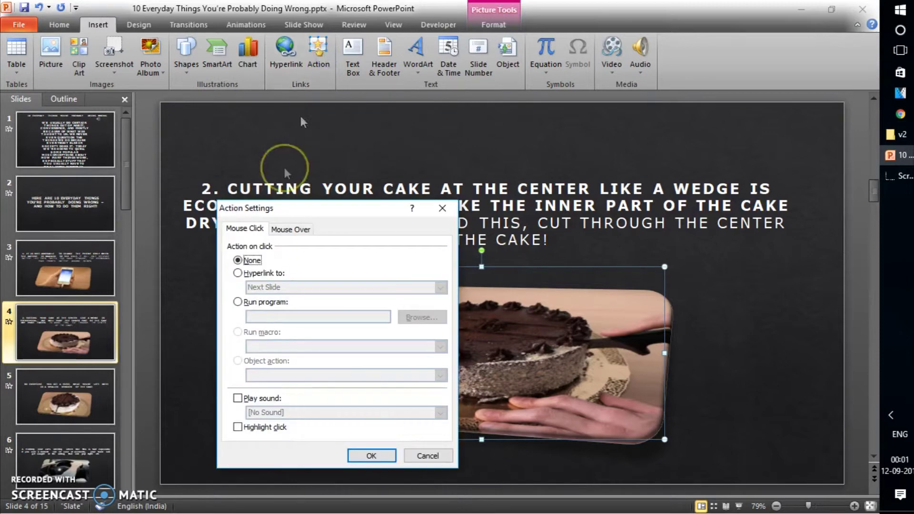
{"action": "left_click", "coordinate": [262, 304]}
{"action": "left_click", "coordinate": [420, 317]}
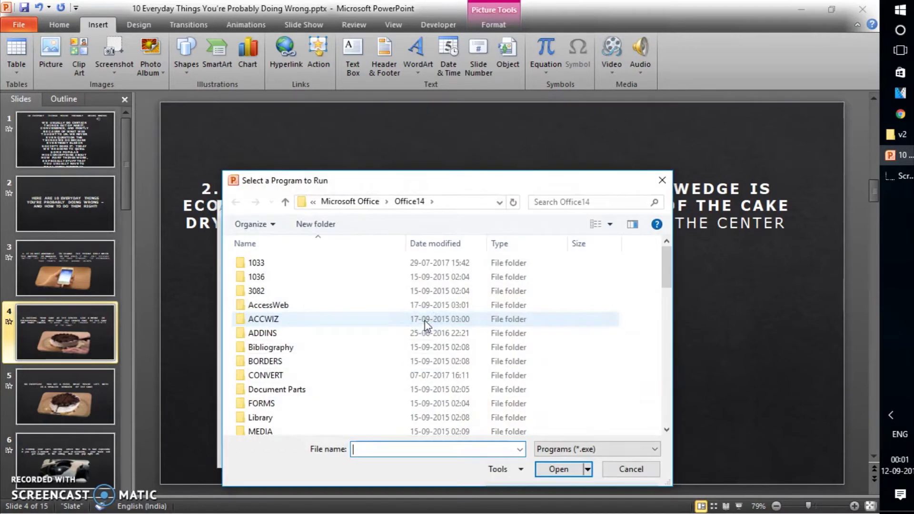
{"action": "left_click", "coordinate": [314, 202]}
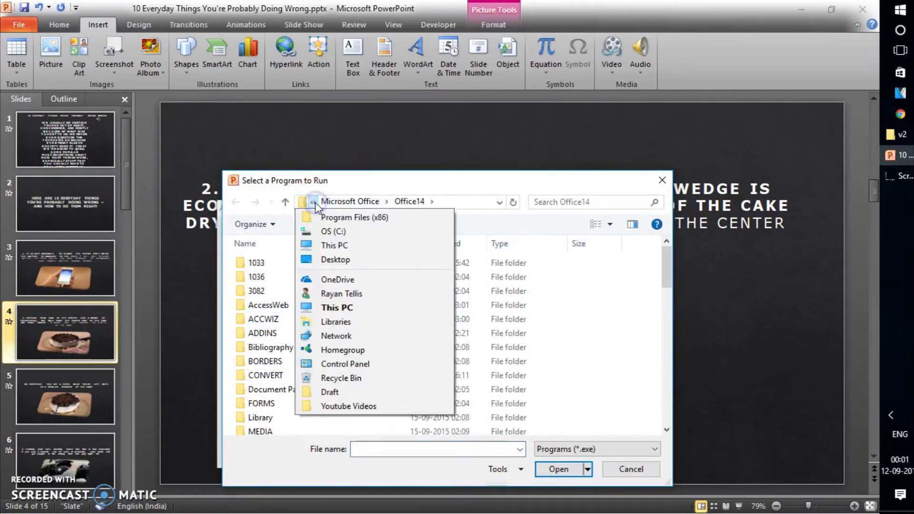
{"action": "left_click", "coordinate": [338, 259]}
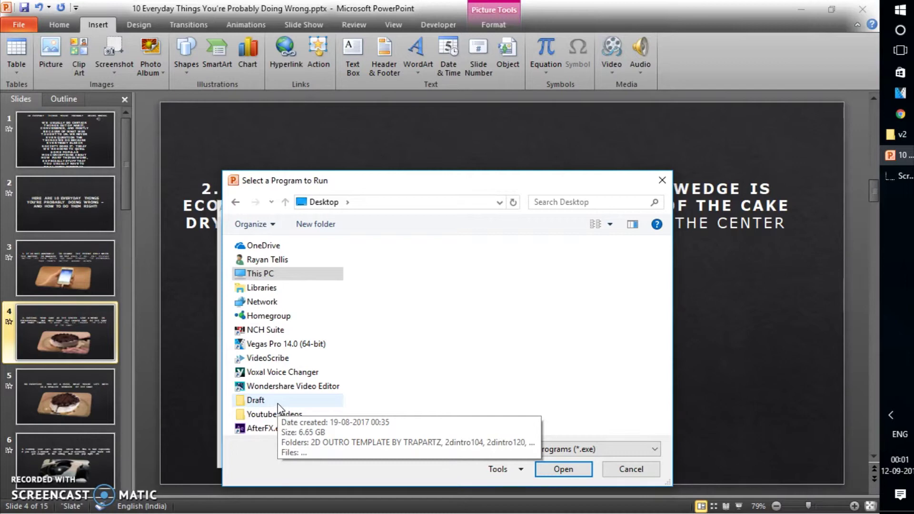
{"action": "double_click", "coordinate": [278, 403]}
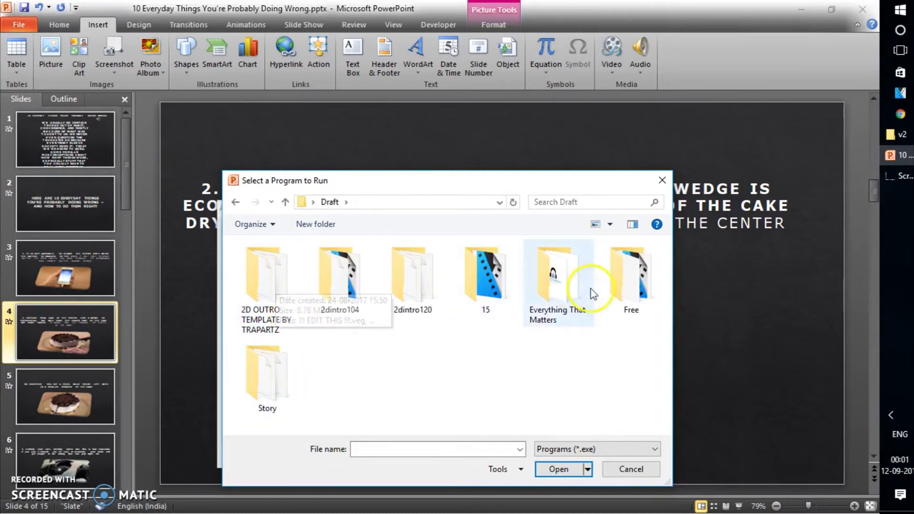
{"action": "double_click", "coordinate": [559, 285]}
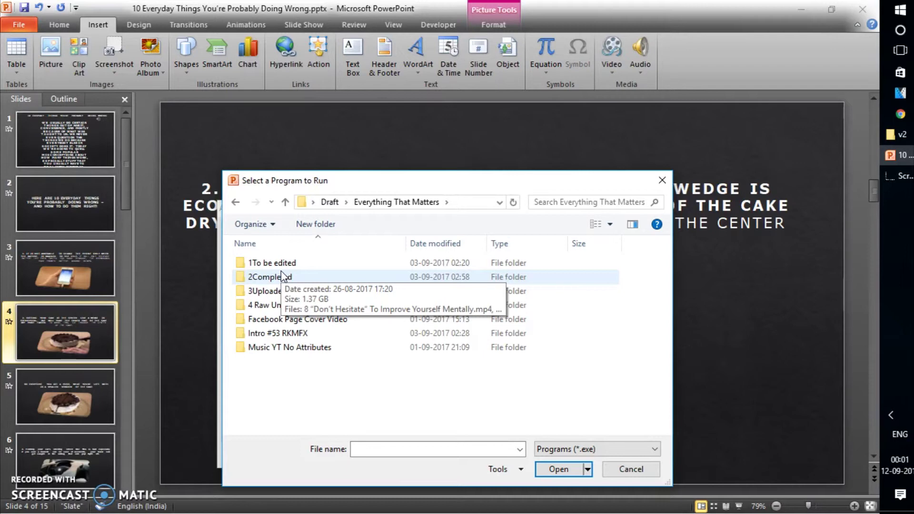
{"action": "left_click", "coordinate": [284, 276]}
{"action": "double_click", "coordinate": [285, 276]}
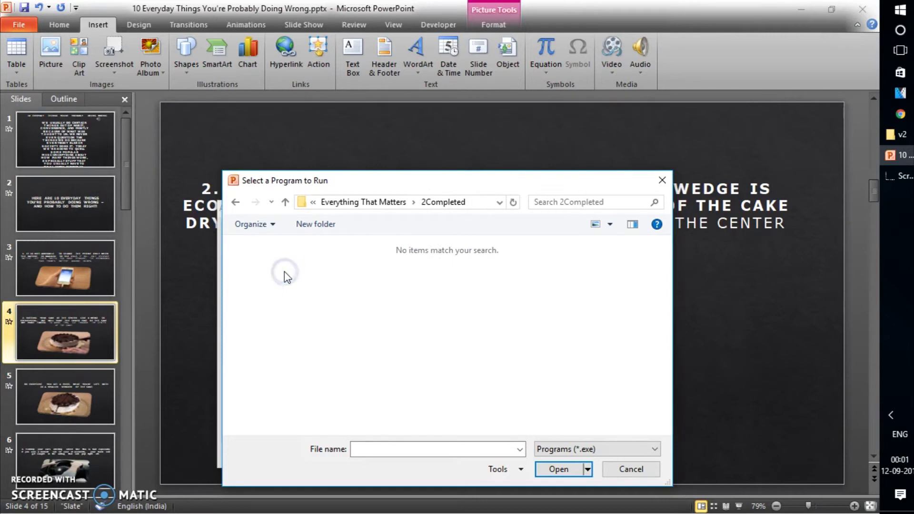
- Show All Files, pick the "Don't Hesitate" MP4 video and confirm the action
{"action": "left_click", "coordinate": [631, 451]}
{"action": "left_click", "coordinate": [590, 463]}
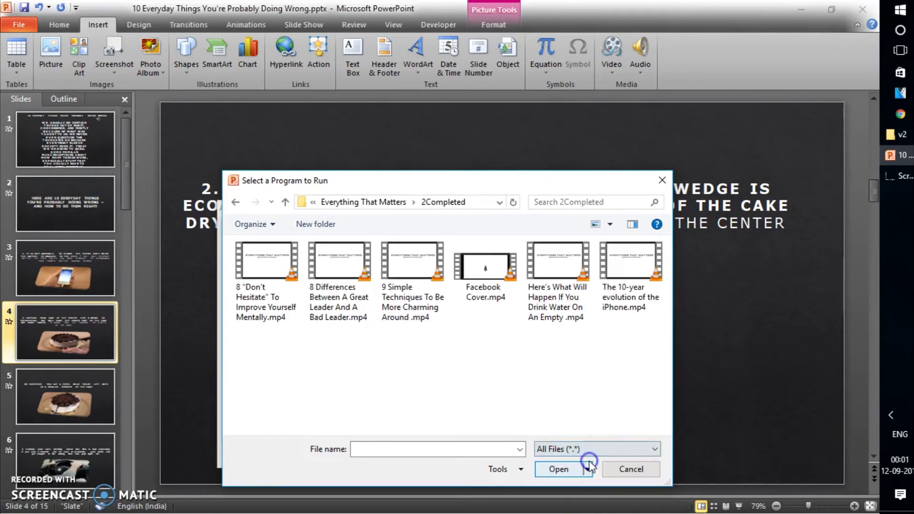
{"action": "left_click", "coordinate": [281, 278]}
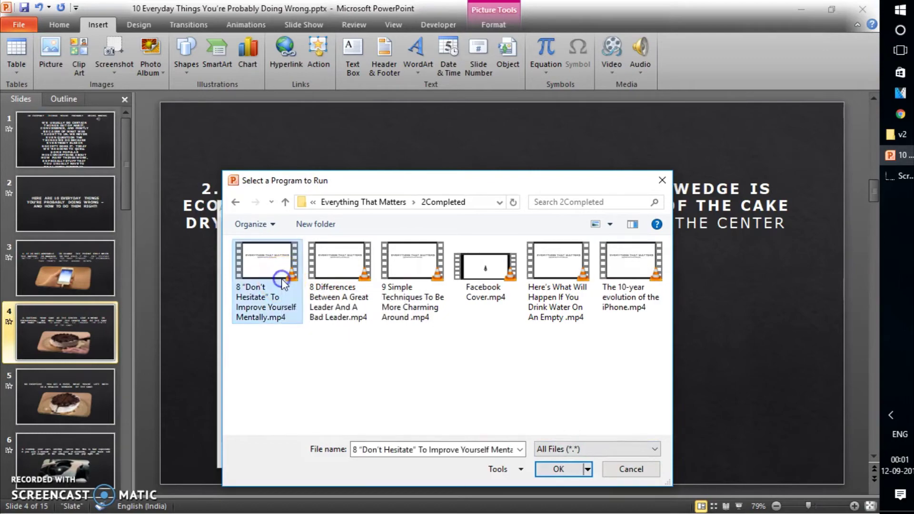
{"action": "left_click", "coordinate": [564, 476]}
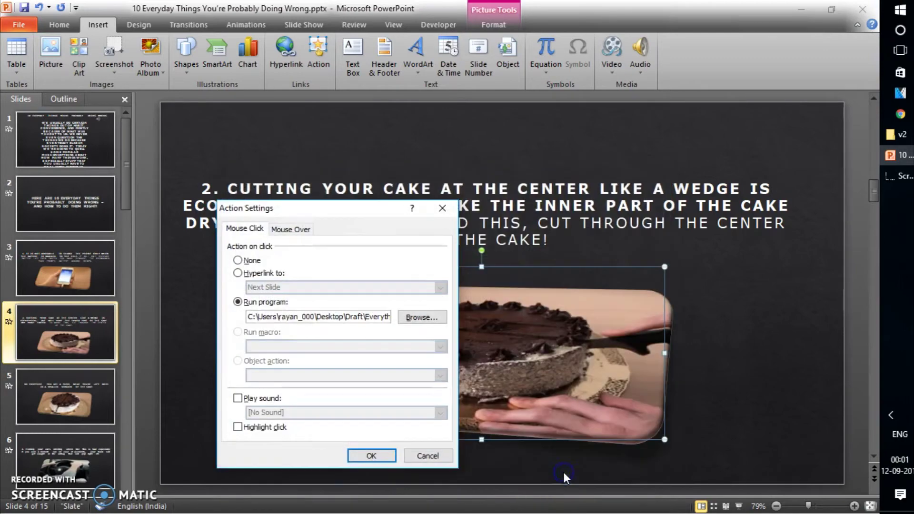
{"action": "left_click", "coordinate": [387, 457]}
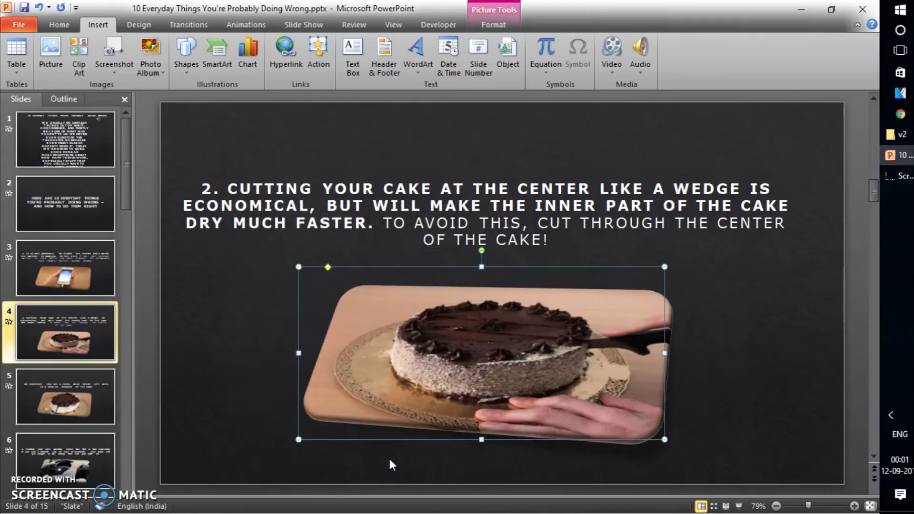
- Start the slide show from slide 3 with Shift+F5
{"action": "left_click", "coordinate": [73, 257]}
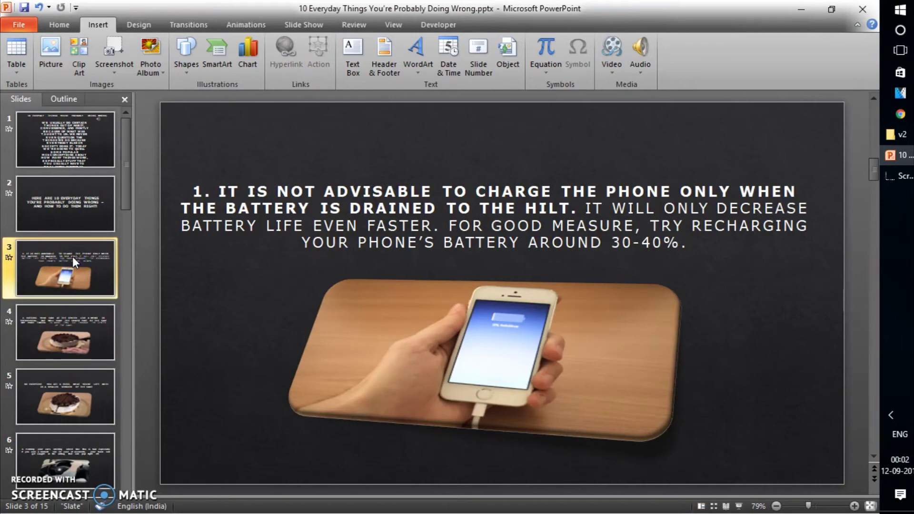
{"action": "key", "text": "shift+F5"}
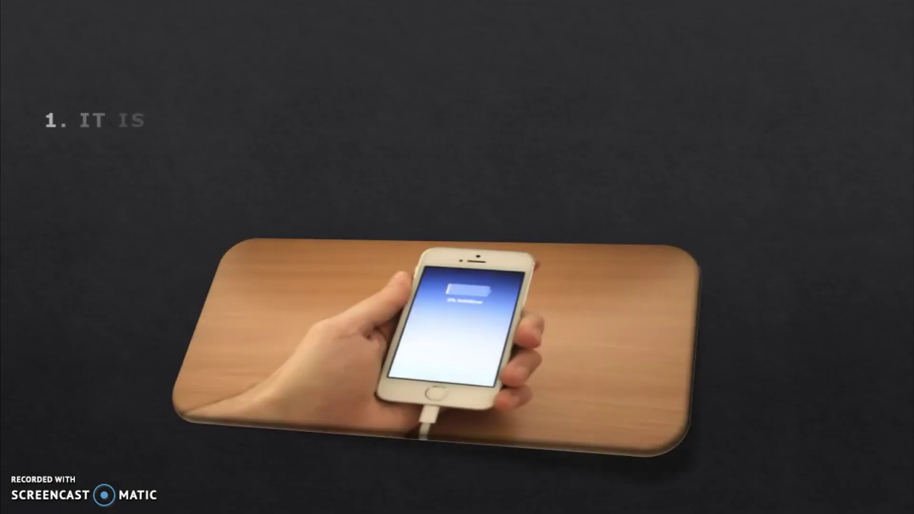